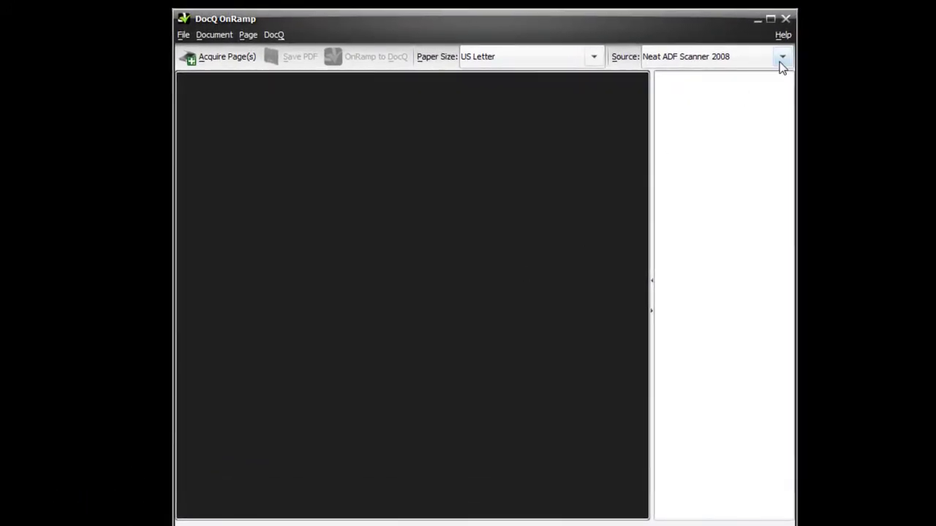
- Scan the one-page W-9 form using the Neat ADF Scanner 2008 source
click(781, 58)
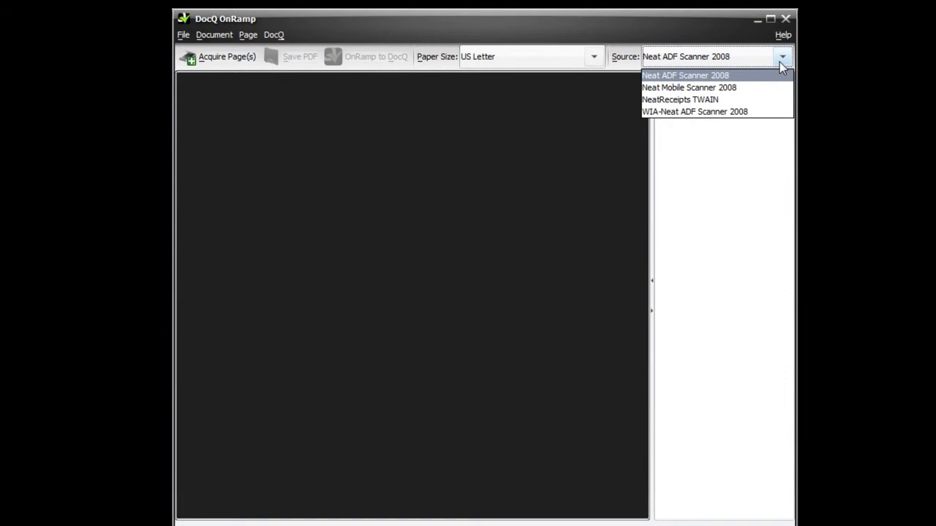
click(782, 66)
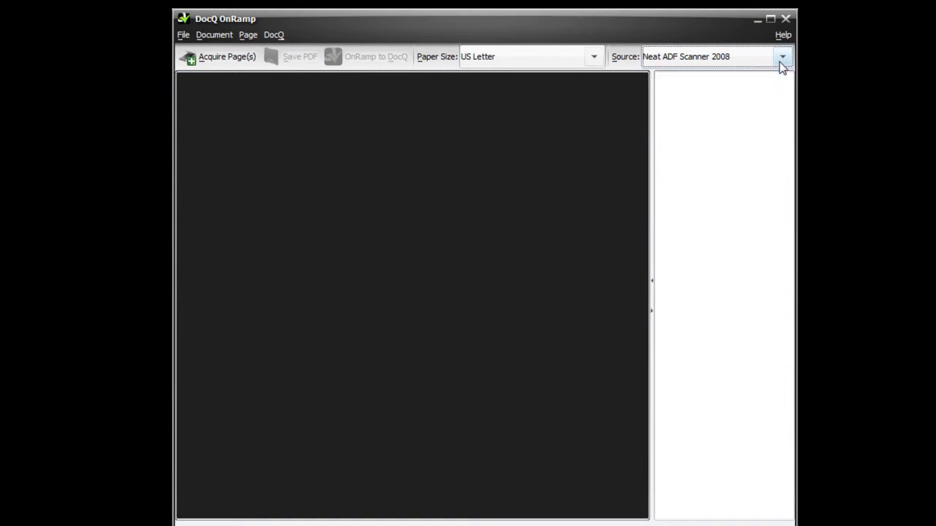
click(227, 63)
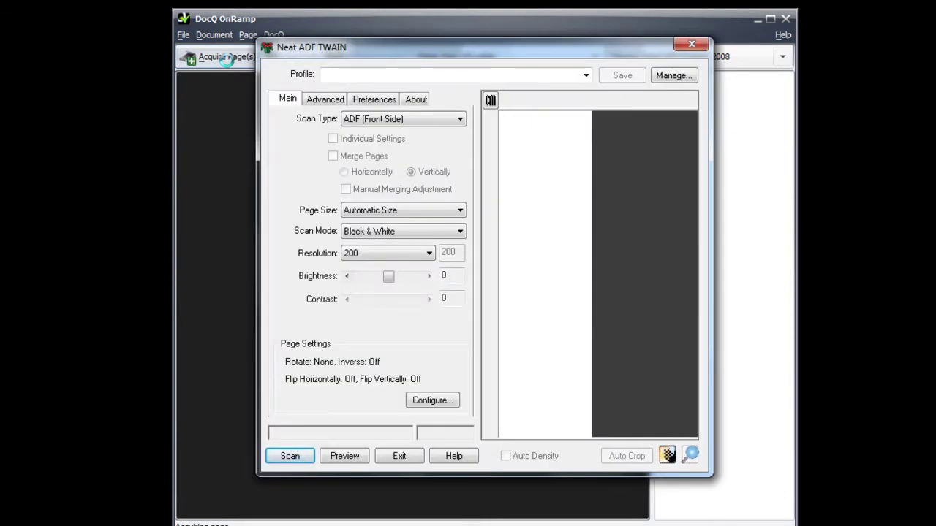
click(279, 459)
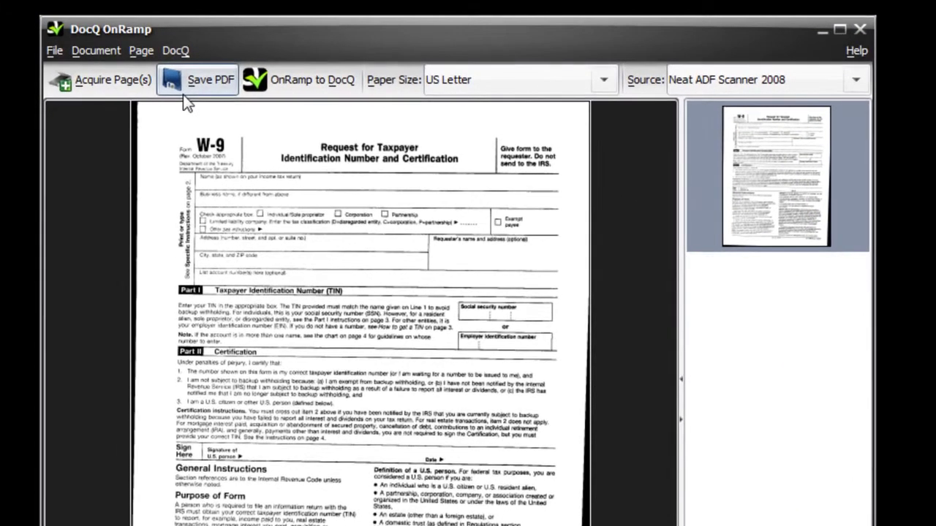
- Upload the scan to DocQ titled 'W-9' after entering the account password, keeping Open in DocQ checked
click(305, 77)
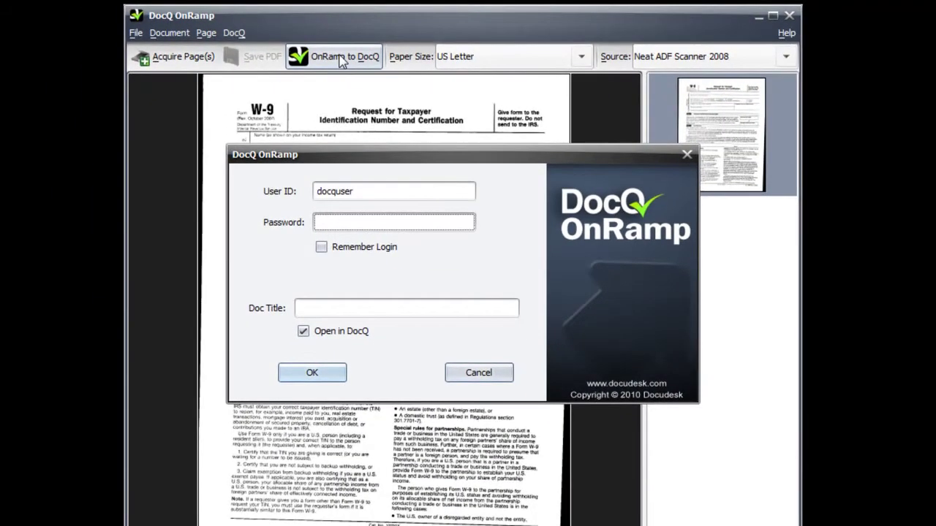
text(********)
click(411, 311)
text(W-9)
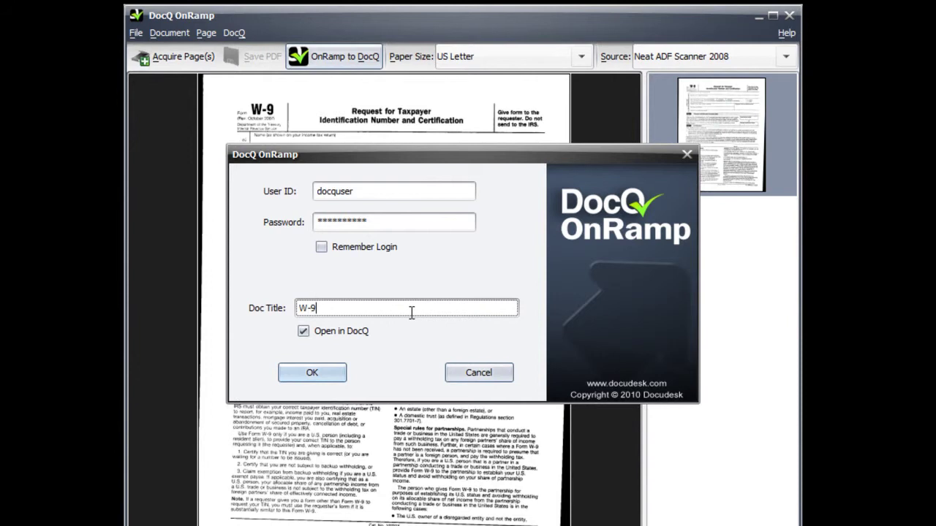
click(324, 379)
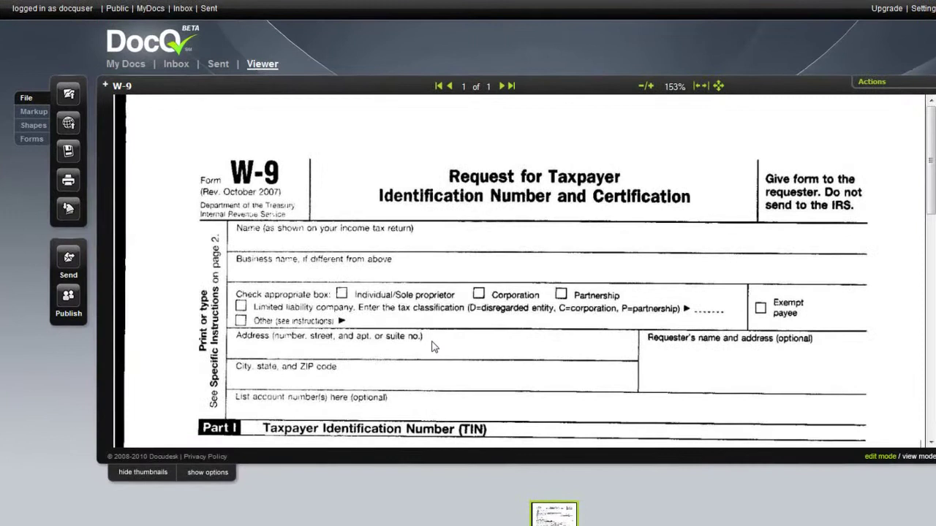
- Add the text 'Test' on the W-9's Name line with the Markup text tool
click(33, 114)
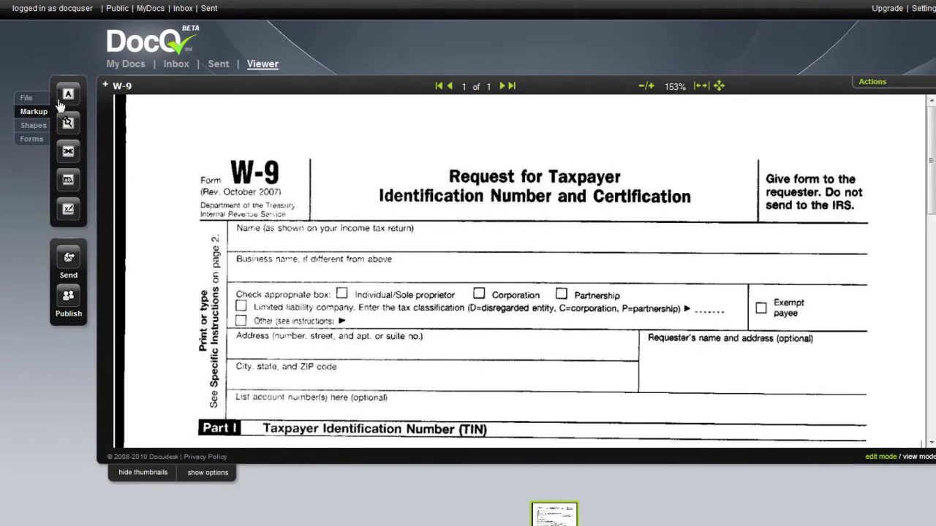
click(60, 101)
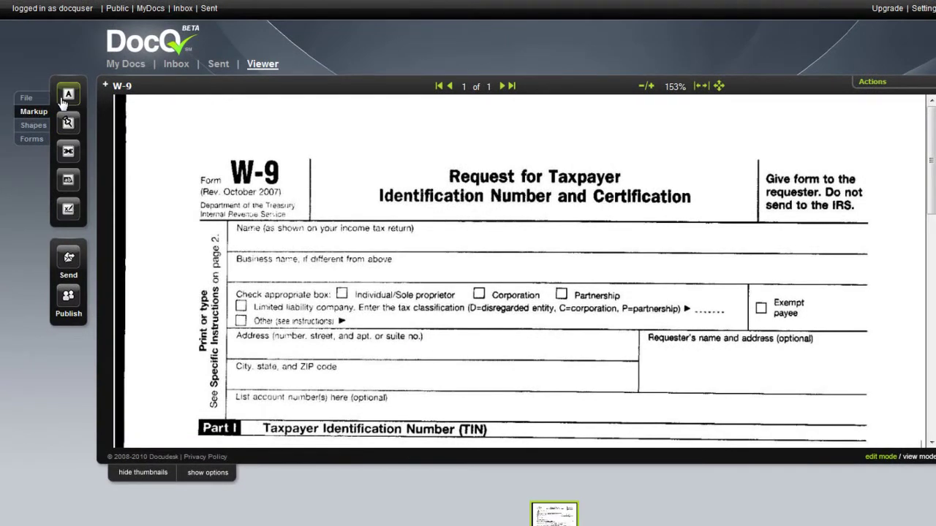
click(242, 234)
text(T)
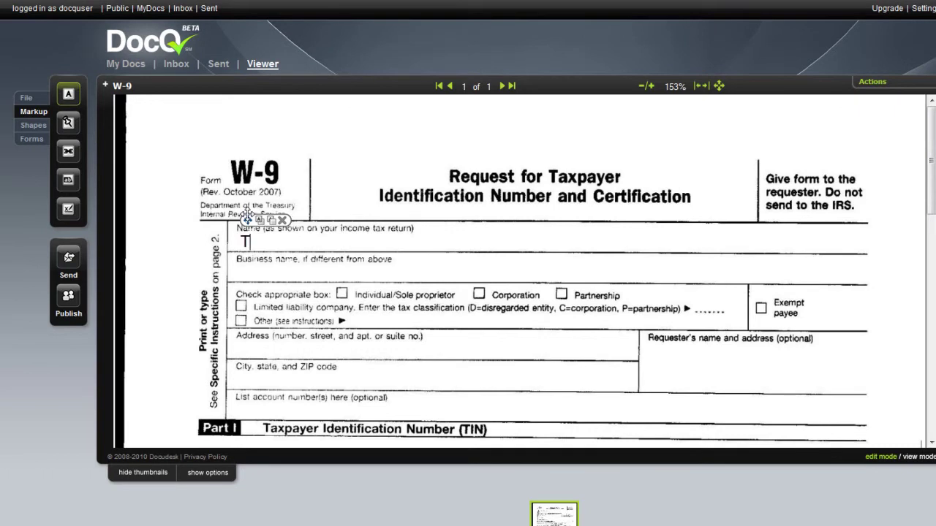
text(est)
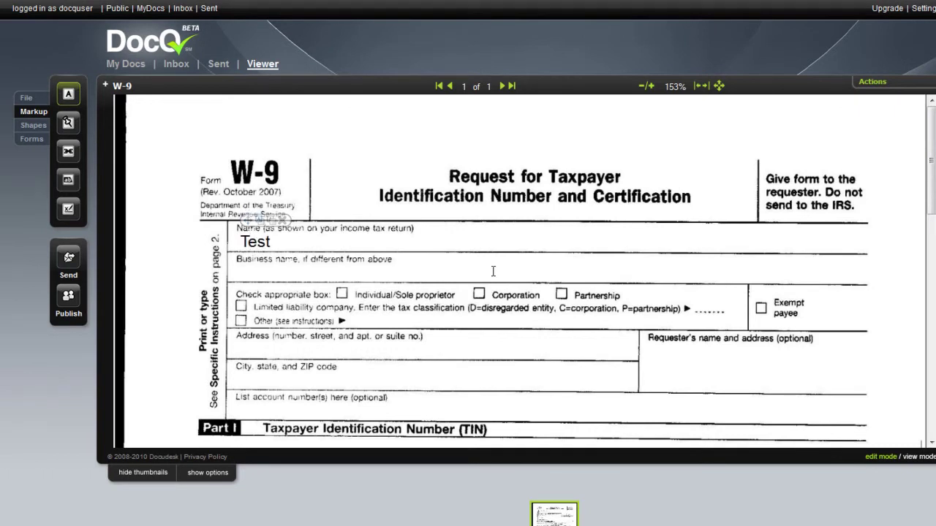
- Place a signature box beside Signature of U.S. person in Part II and apply the saved signature
scroll(504, 329, down, 5)
scroll(509, 354, down, 3)
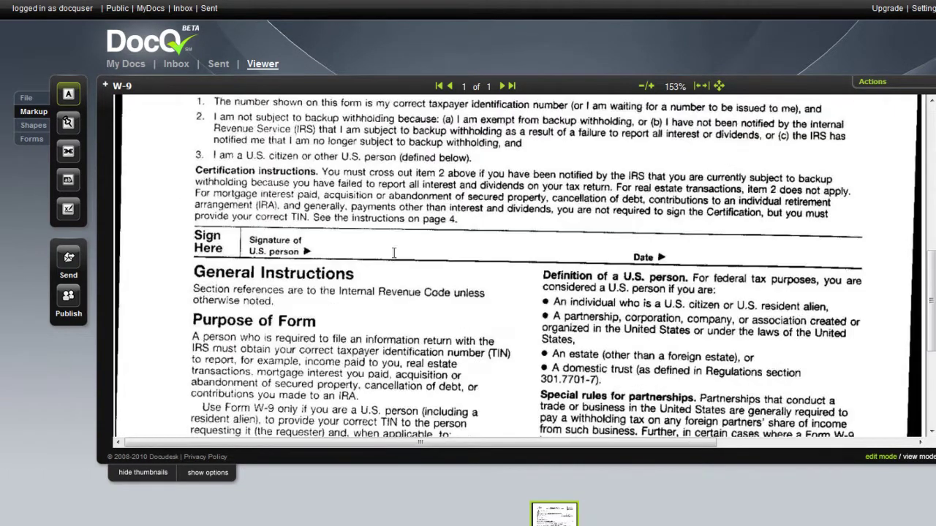
click(67, 210)
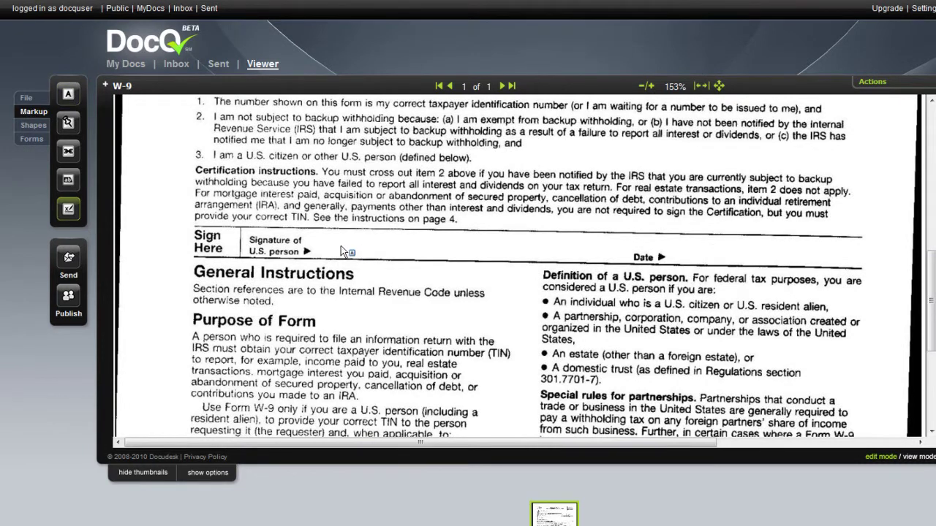
click(351, 249)
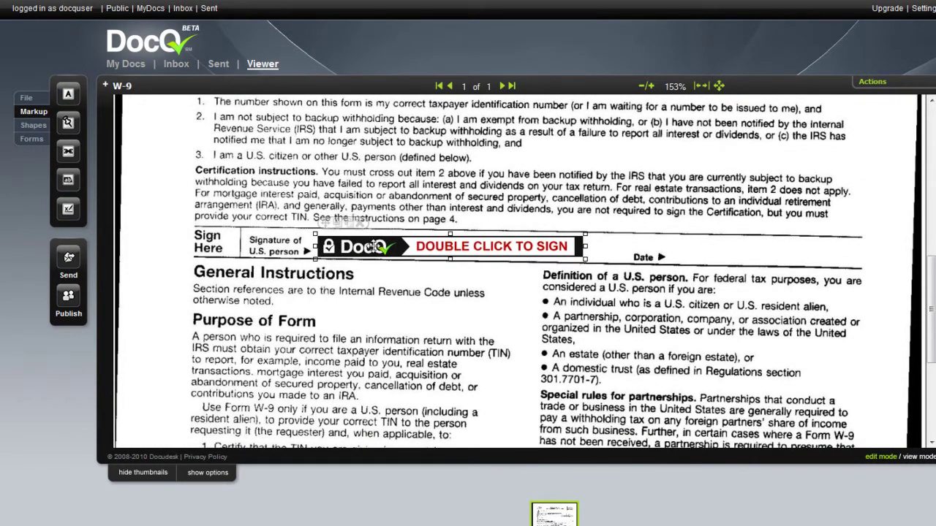
double_click(451, 247)
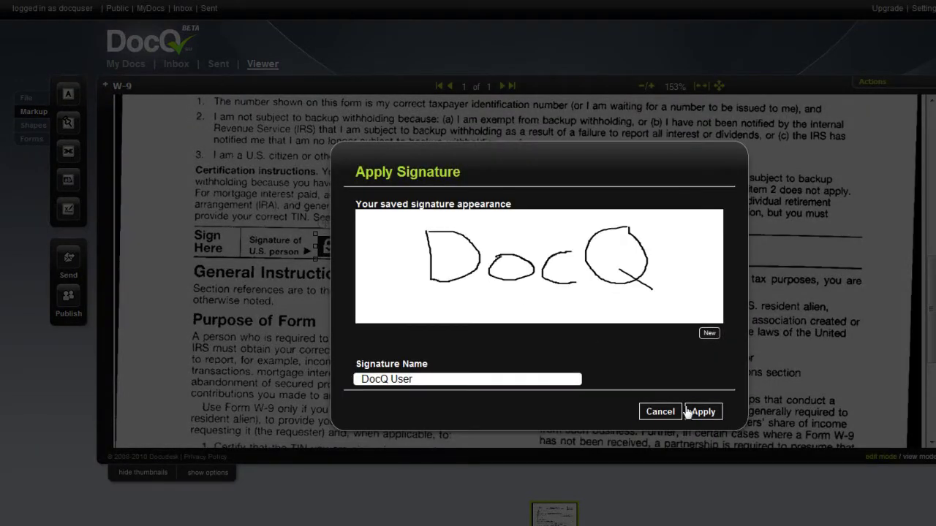
click(704, 412)
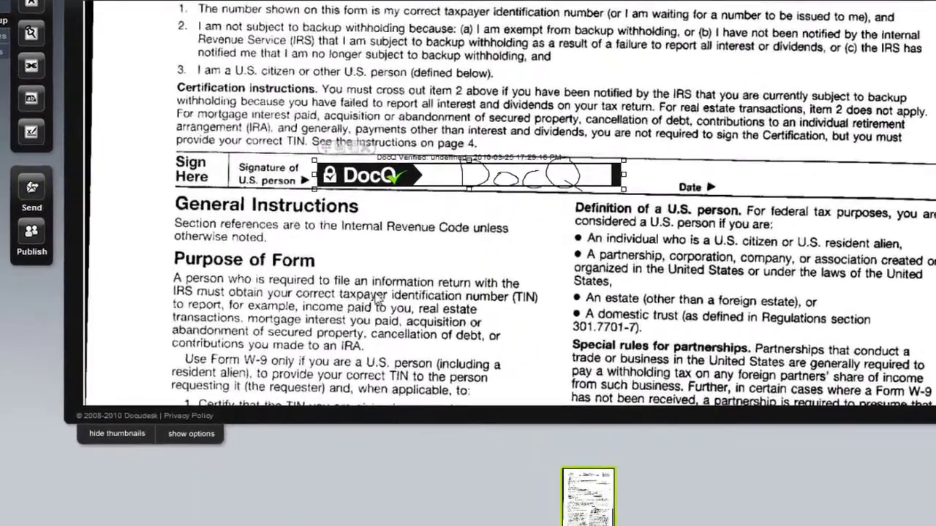
- Use the document's Actions menu to finish the signed W-9 and return to OnRamp
right_click(451, 328)
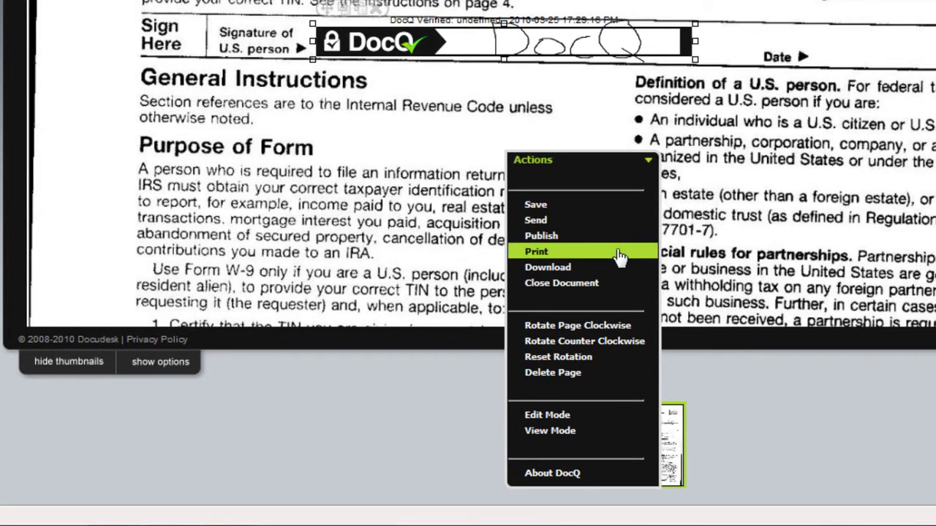
click(474, 194)
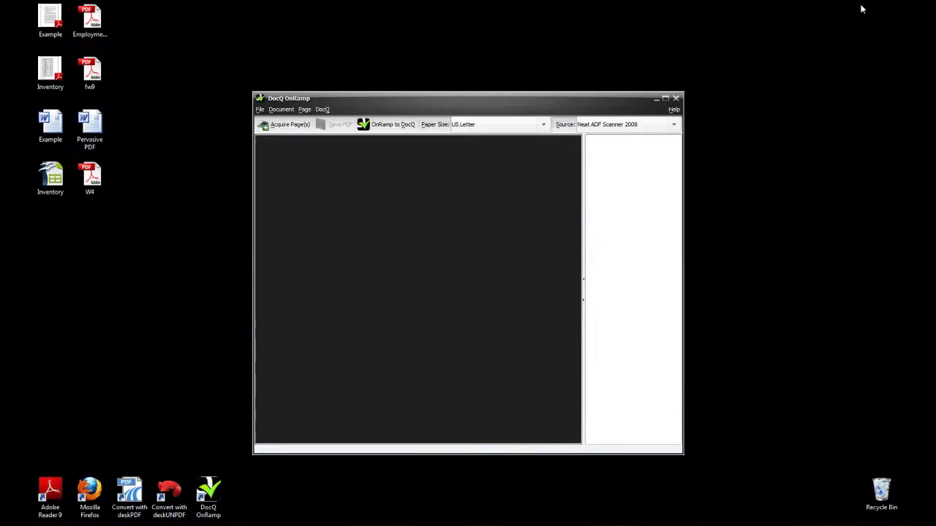
- Close the DocQ OnRamp scanning window to get back to the launcher
click(676, 99)
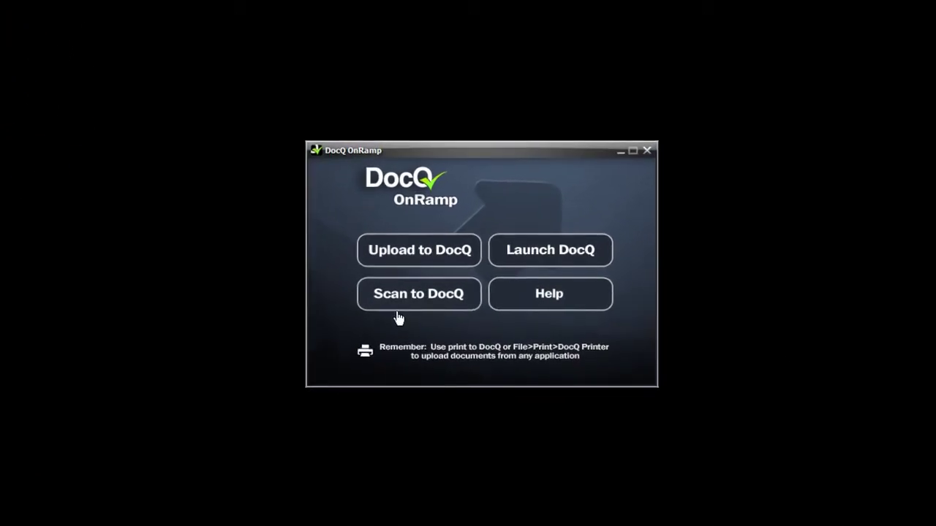
- Start a new Scan to DocQ and acquire both employment application pages from the Neat scanner
click(416, 292)
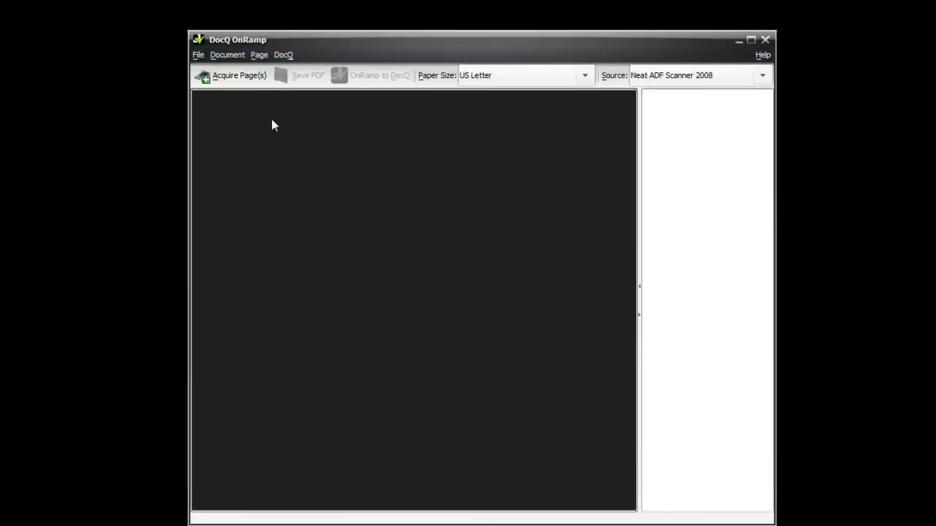
click(231, 75)
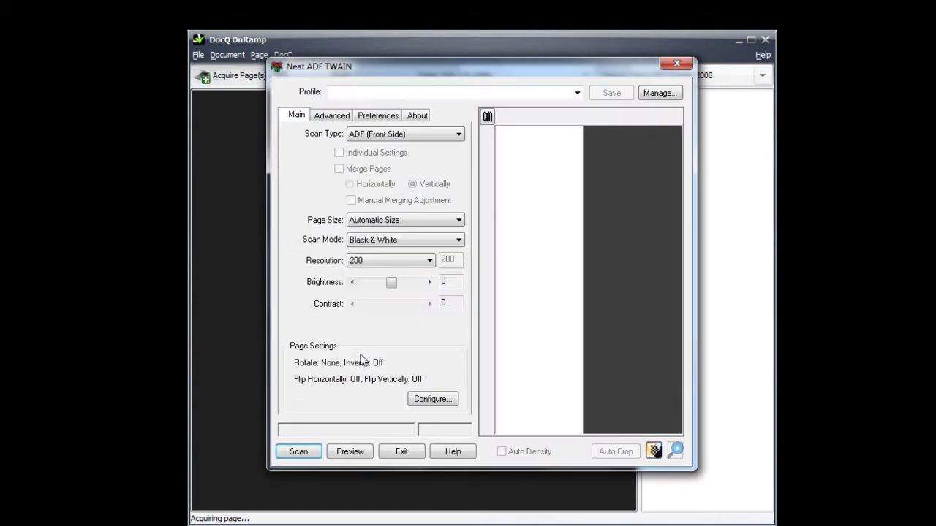
click(298, 451)
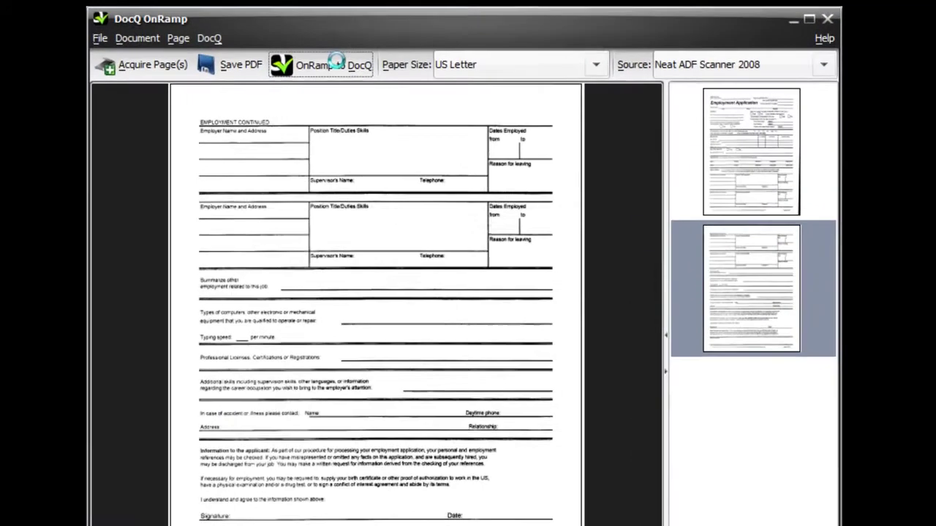
- Upload the scan titled 'Employment app' and open it in the DocQ viewer
click(384, 75)
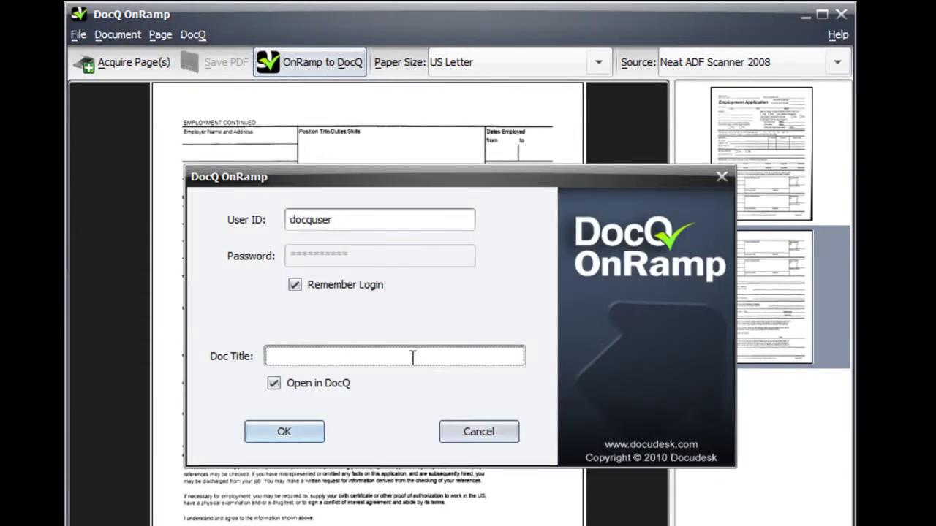
text(Employment app)
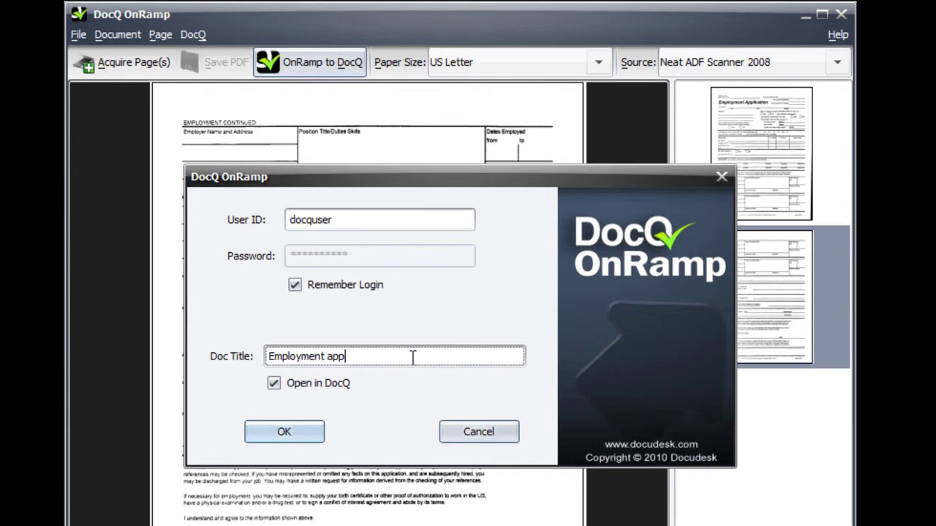
click(293, 438)
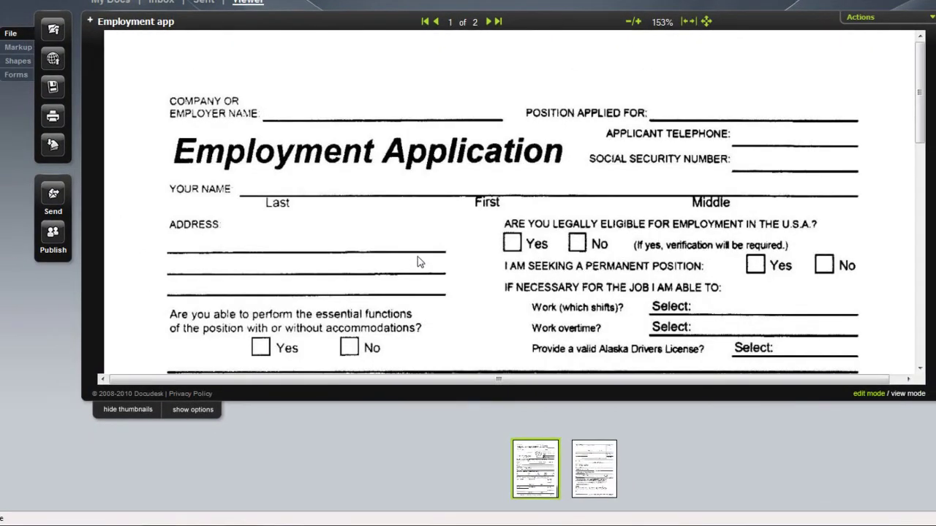
- Draw text fields above Last, First and Middle on the Your Name line, resizing them to fit
scroll(413, 257, down, 1)
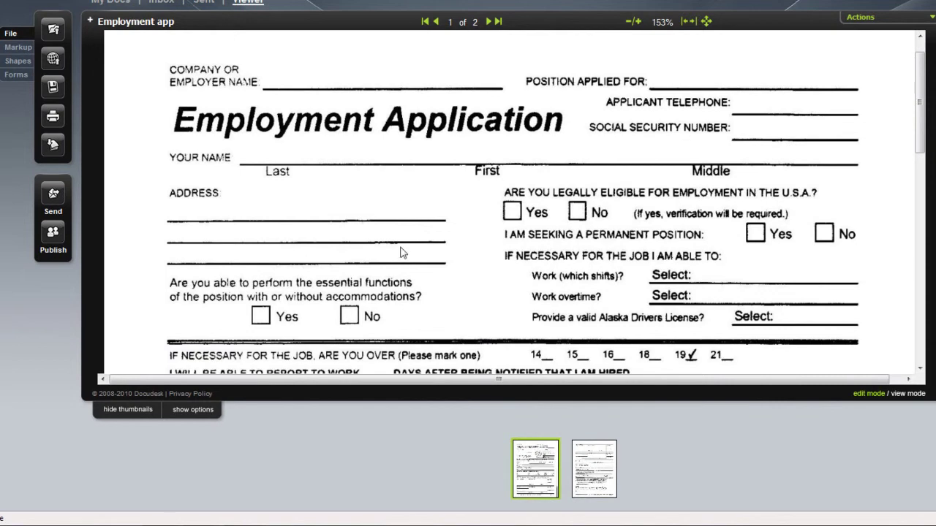
click(14, 76)
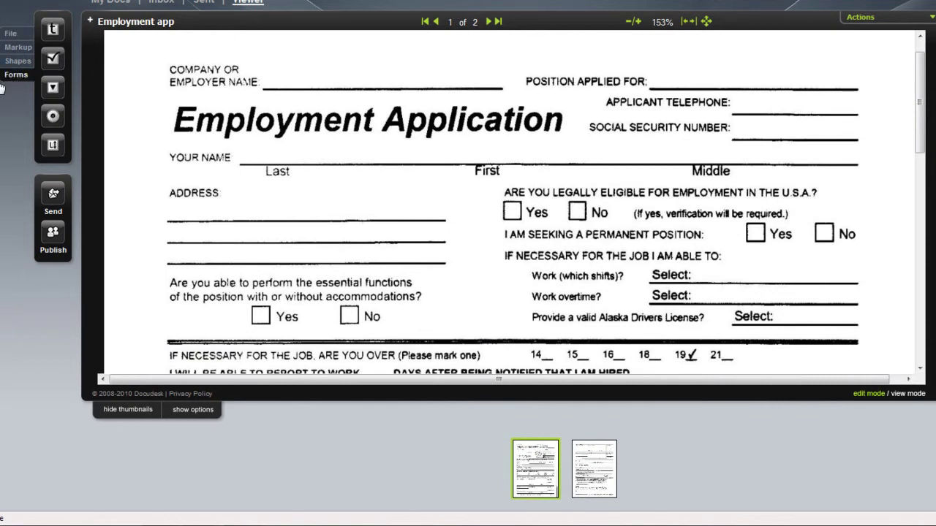
click(52, 30)
click(264, 150)
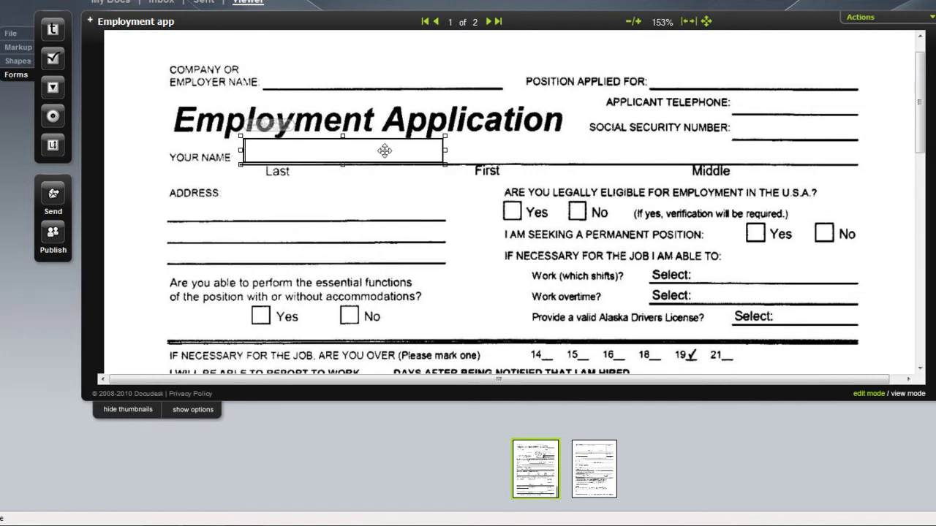
drag(447, 165, 443, 164)
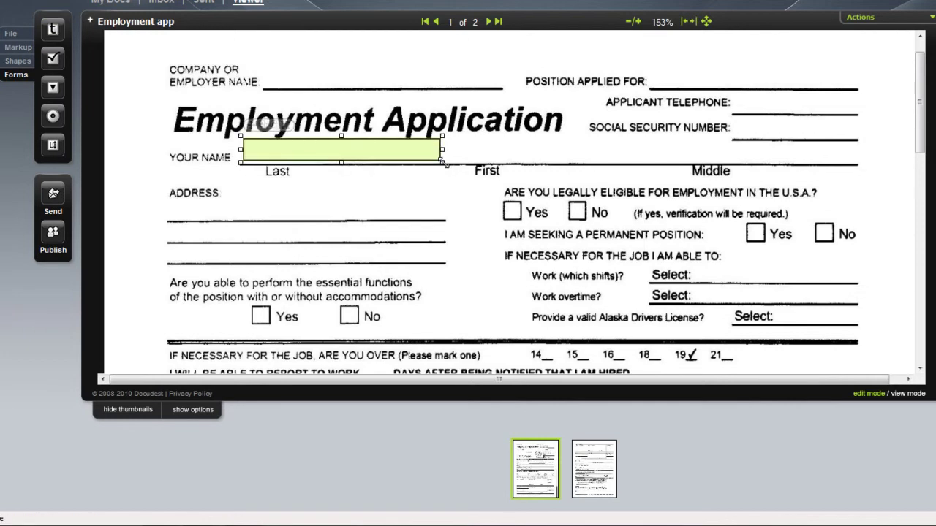
click(52, 30)
click(471, 143)
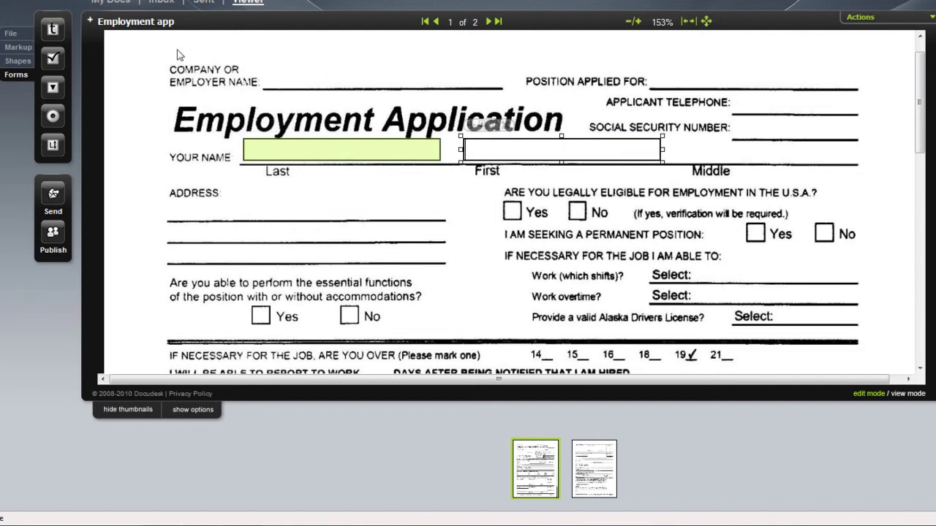
click(59, 33)
click(690, 144)
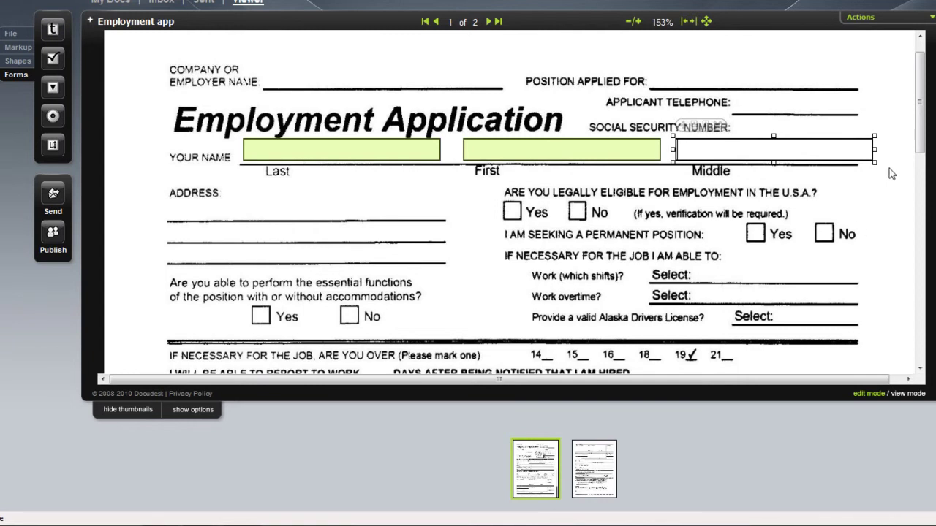
drag(875, 150, 860, 150)
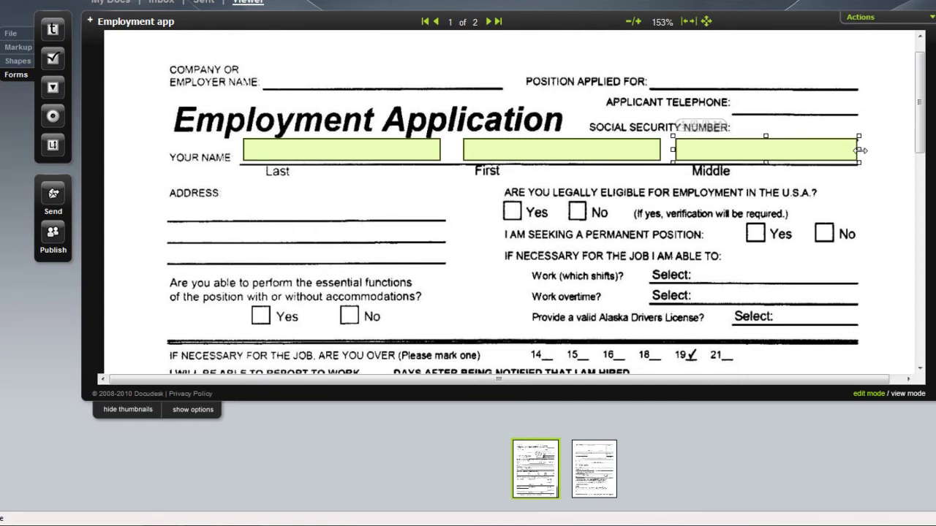
scroll(839, 271, down, 10)
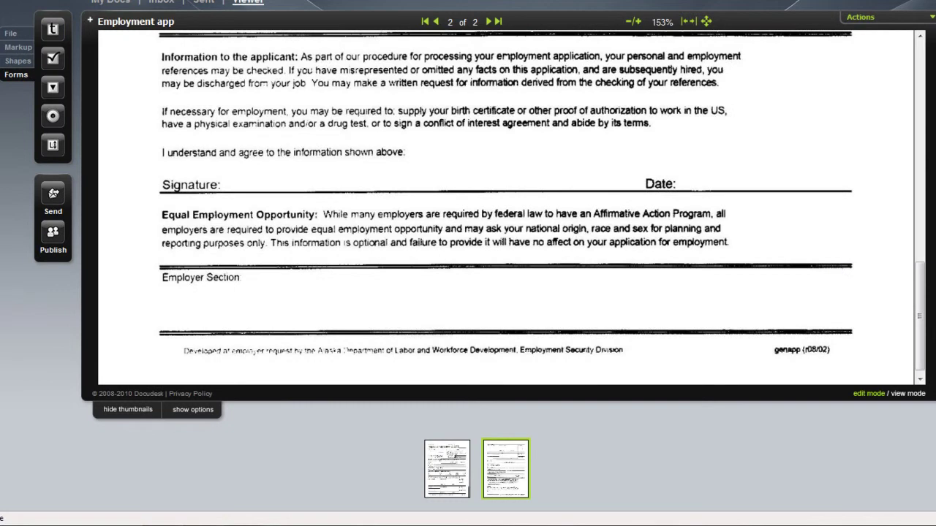
- Place a signature stamp beside Signature on page 2
click(19, 47)
click(53, 144)
click(235, 176)
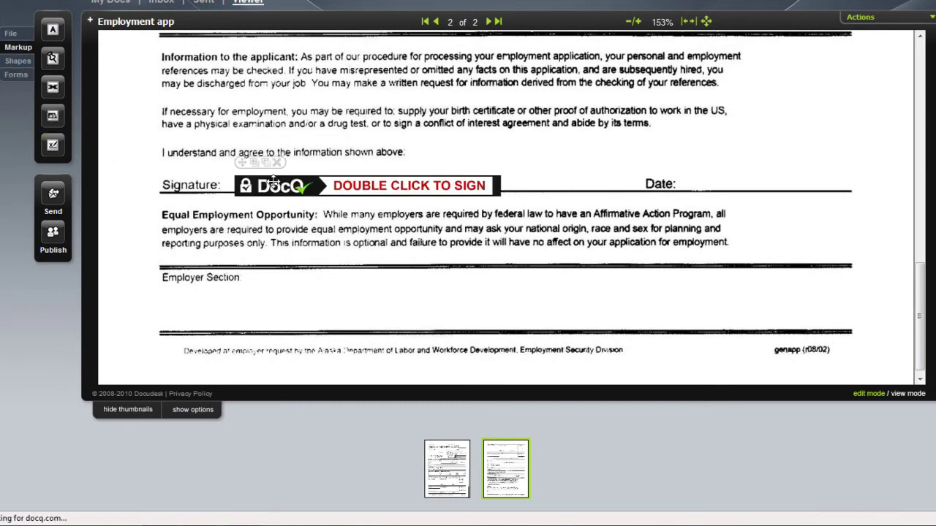
- Add a text field next to the Date label, sized to fit the line
click(13, 75)
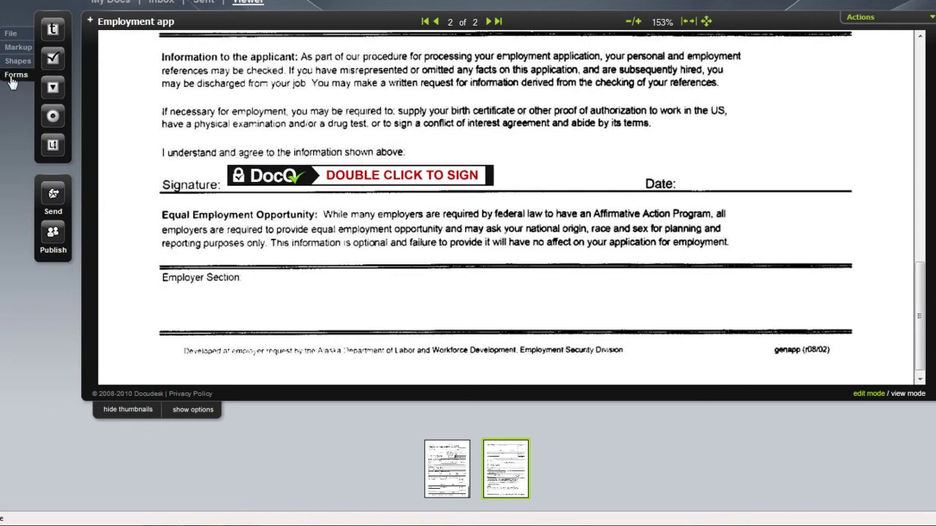
click(723, 180)
drag(727, 159, 689, 152)
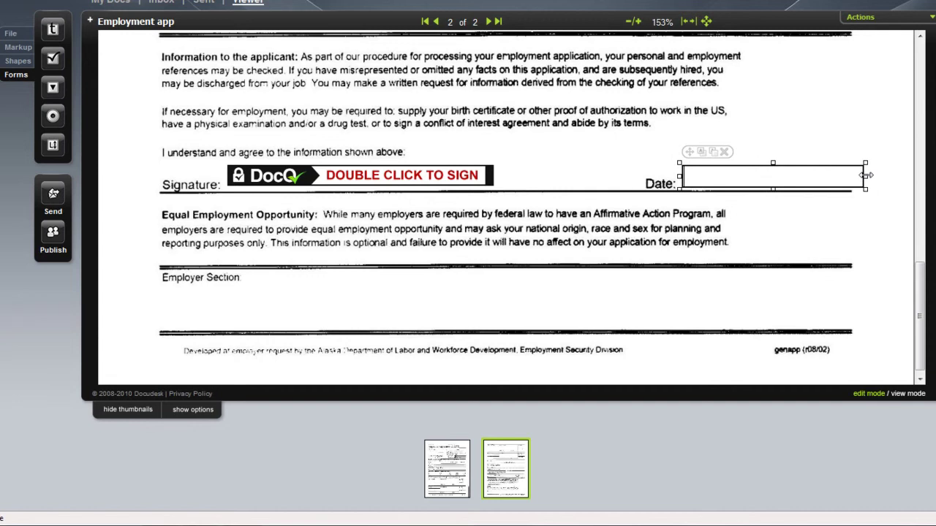
drag(866, 176, 851, 173)
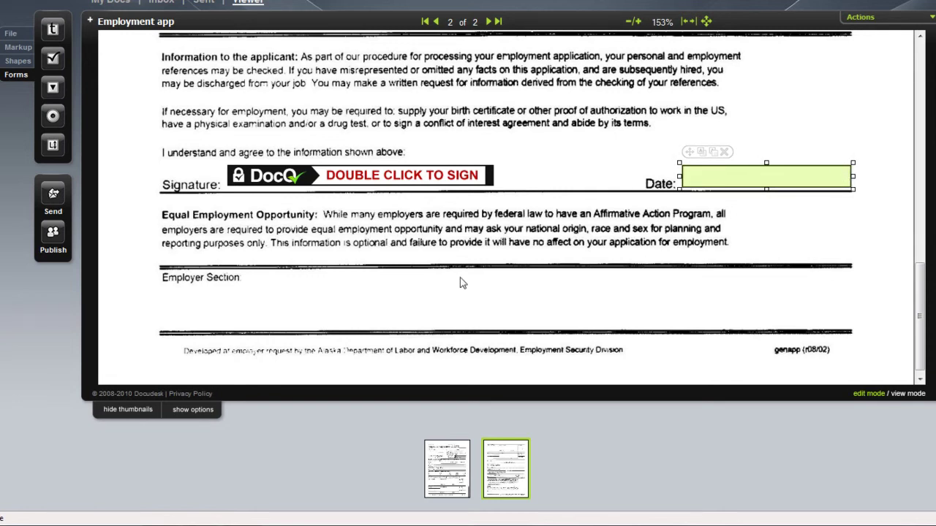
- Save the employment application, then send it through DocQ Send to the recipient's DocQ user ID
right_click(407, 285)
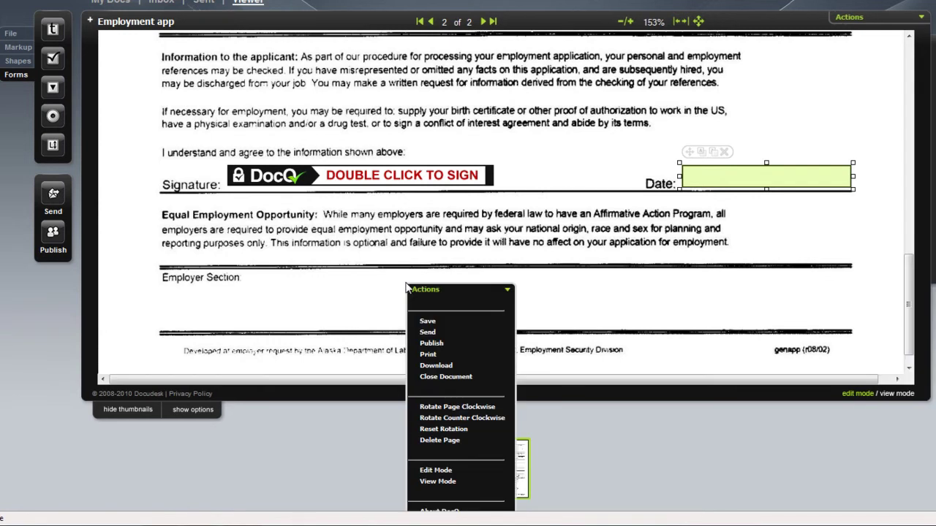
click(448, 326)
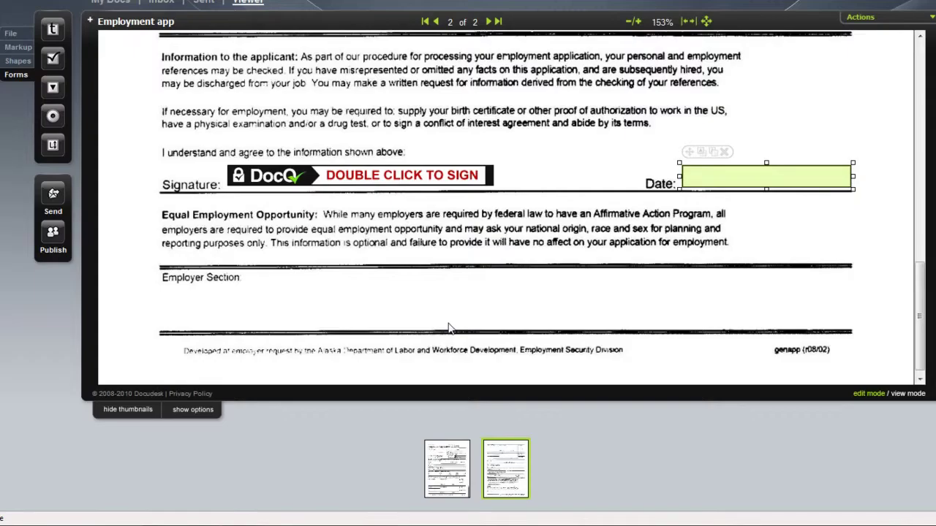
click(62, 201)
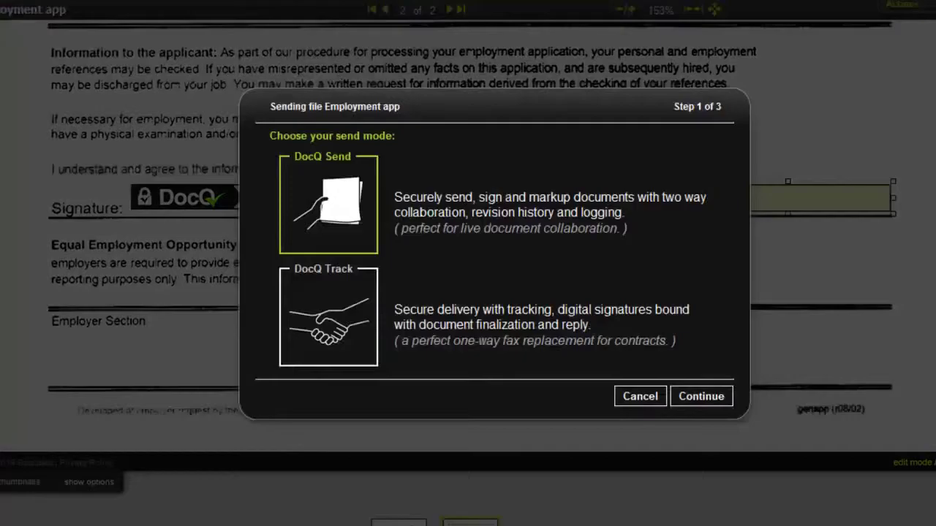
click(722, 442)
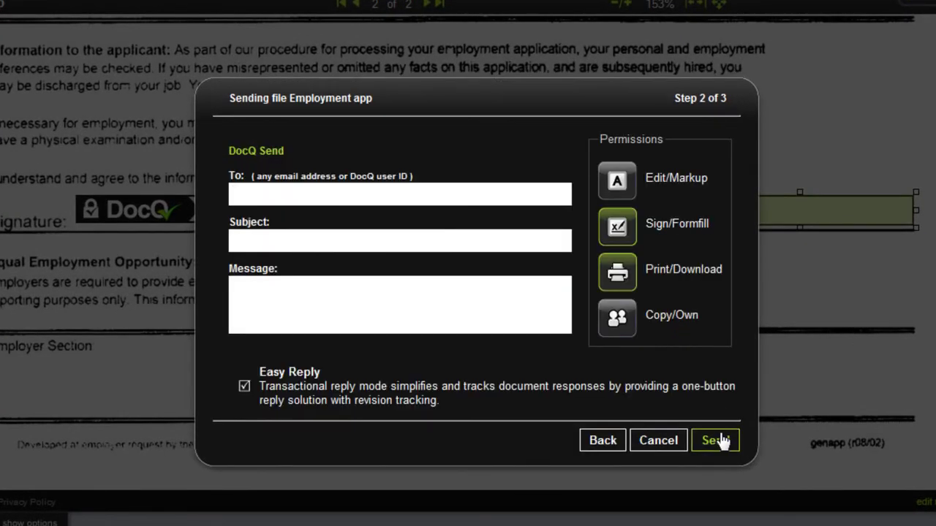
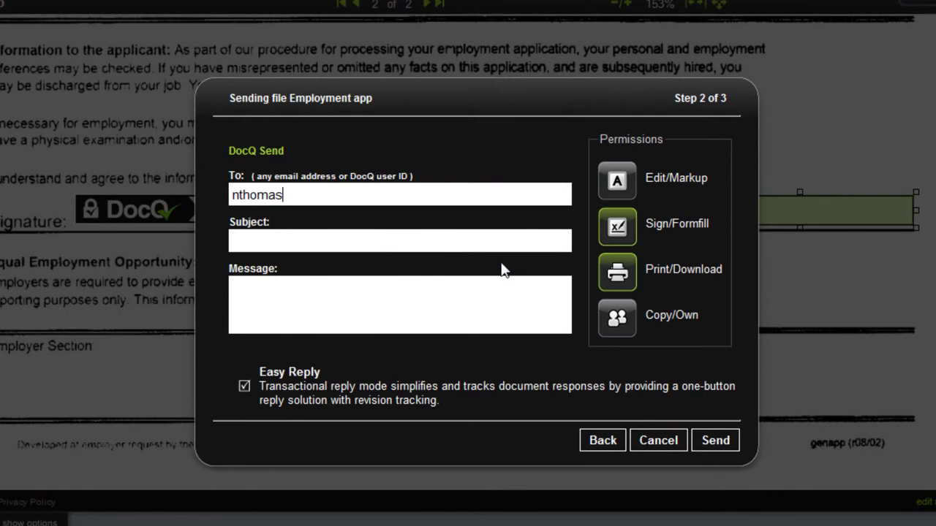
click(713, 442)
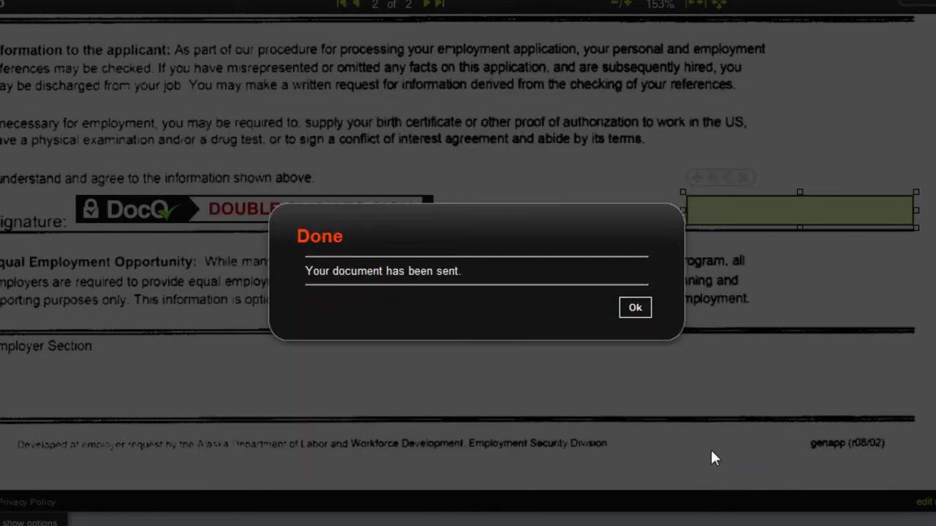
click(634, 307)
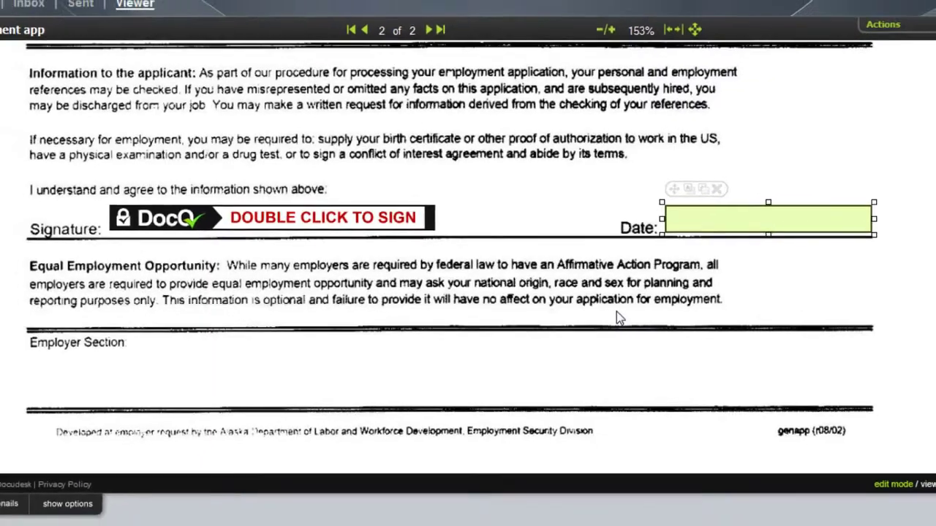